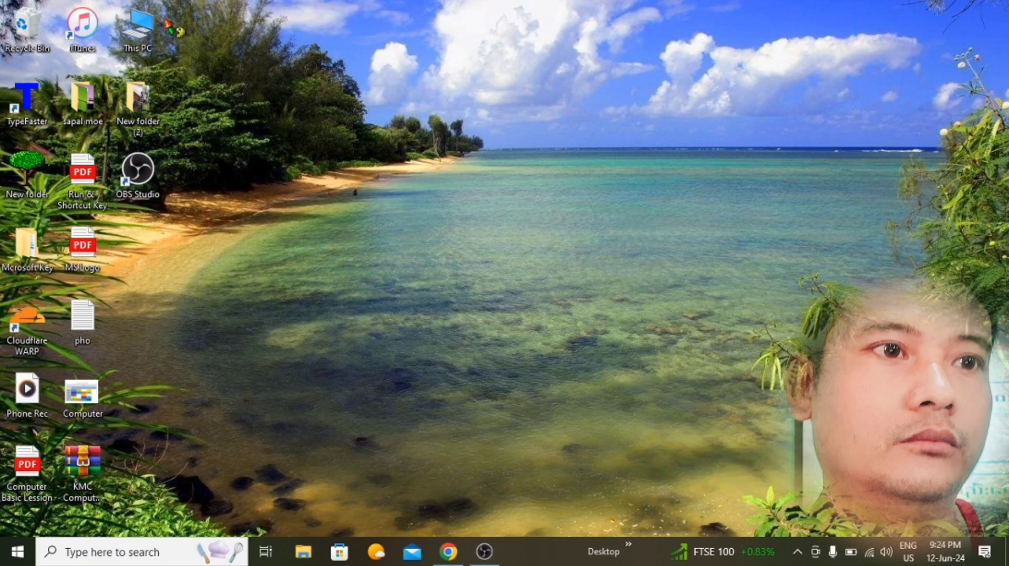
Step: Open This PC, look at Documents, return, then open the SDHC (D:) drive
click(138, 28)
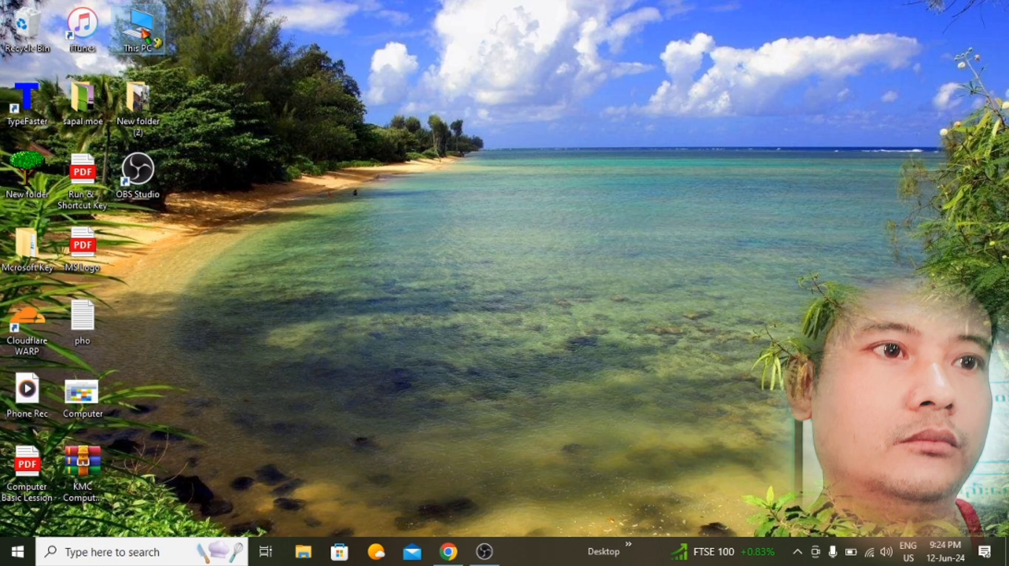
double_click(154, 41)
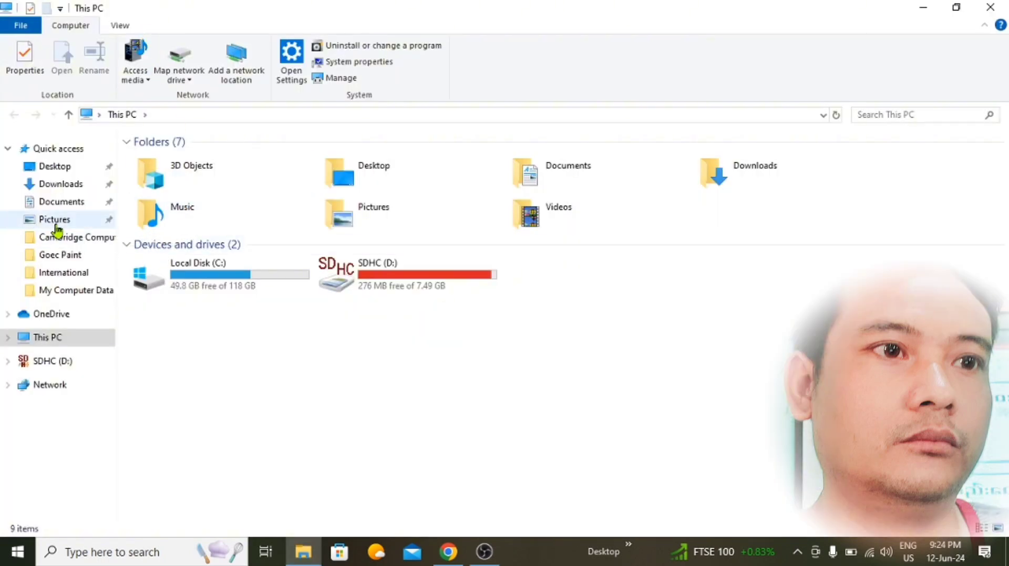
click(63, 207)
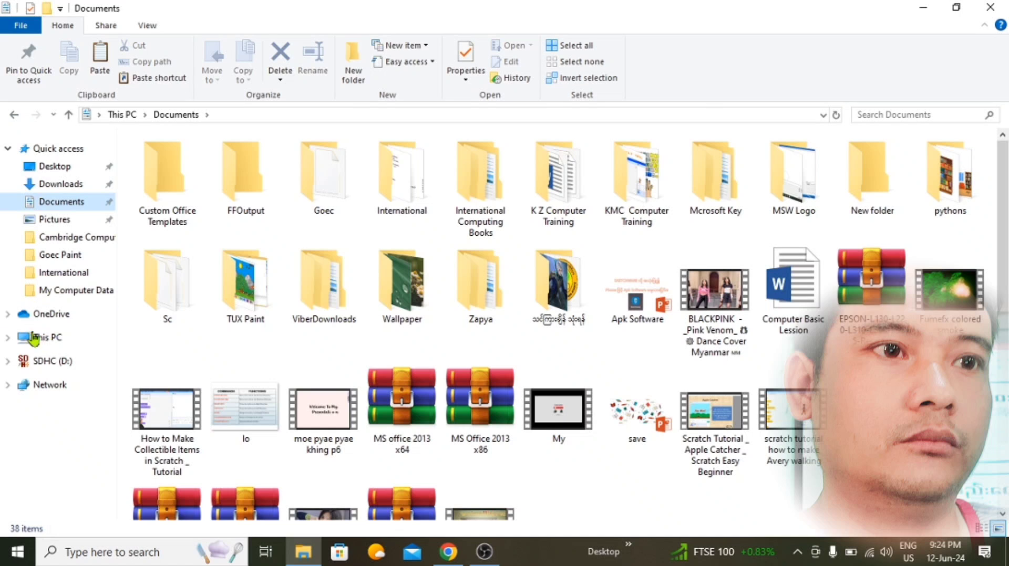
click(47, 342)
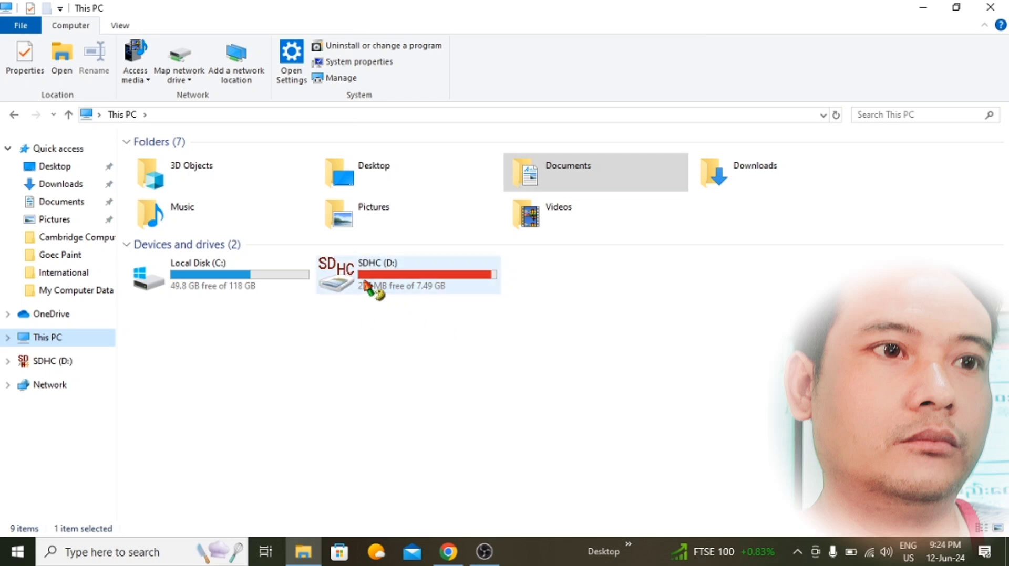
mouse_move(438, 272)
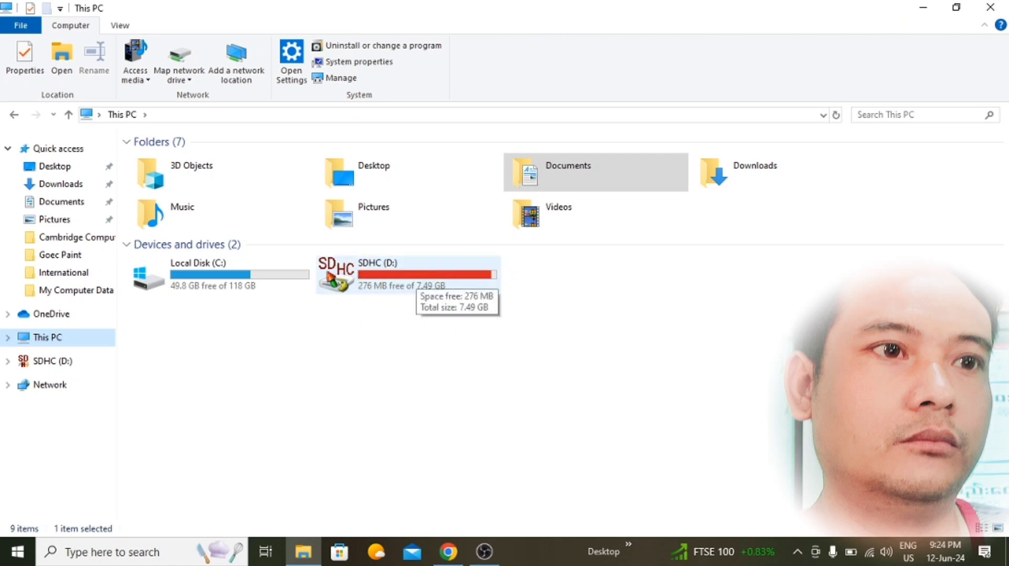
mouse_move(370, 288)
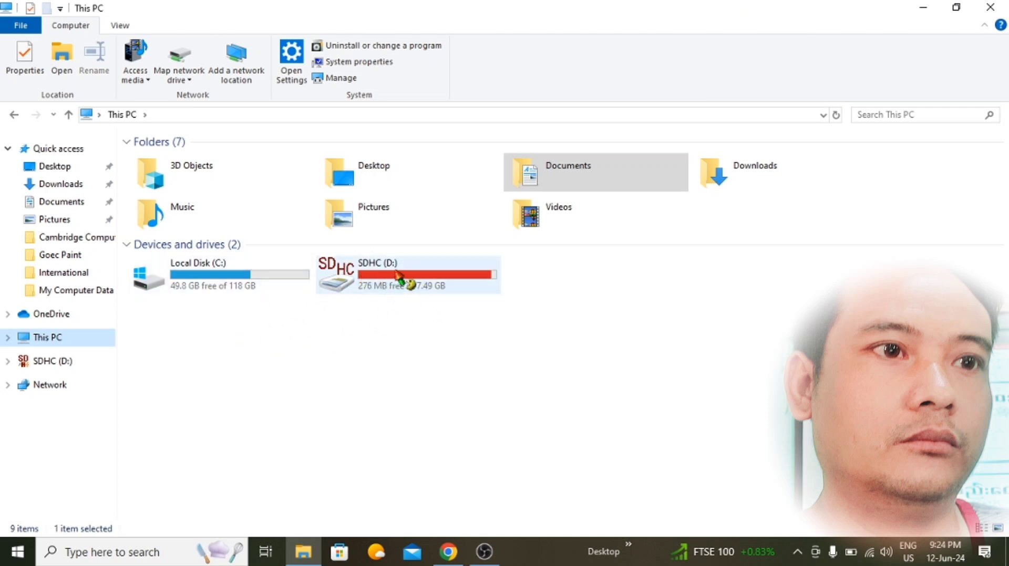
double_click(401, 278)
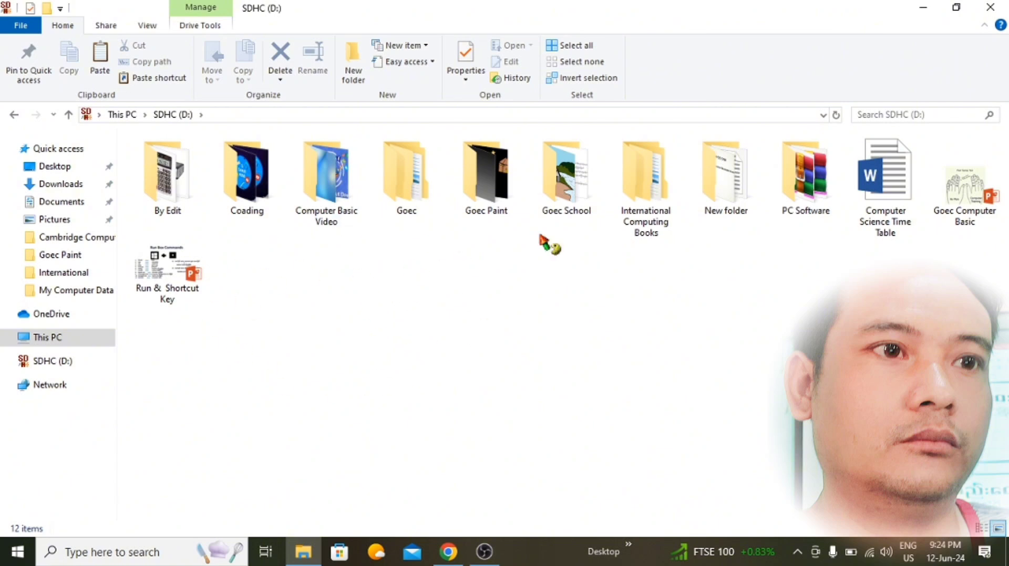
Step: Close the drive window and add a new empty folder to the desktop
click(991, 8)
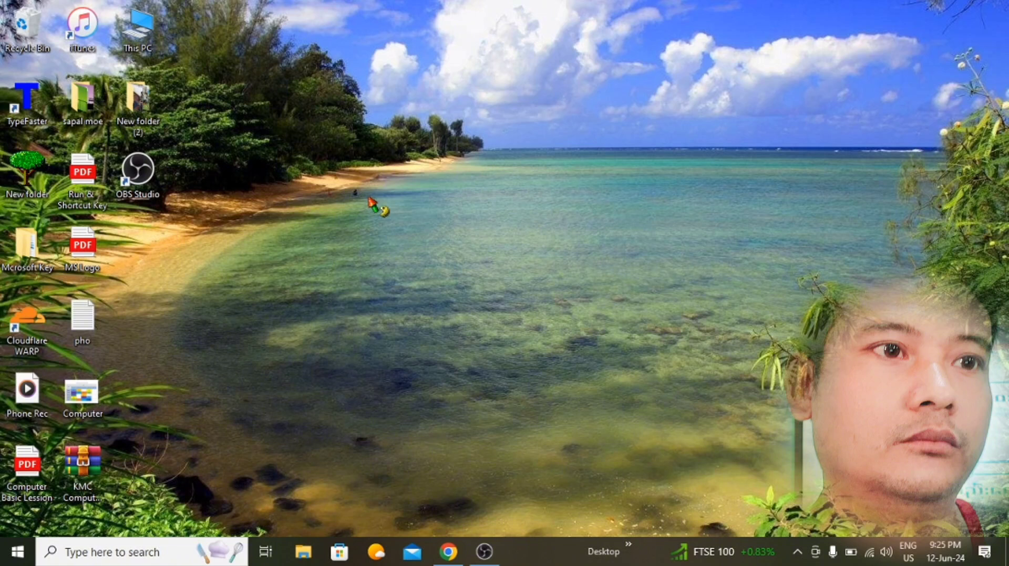
right_click(370, 201)
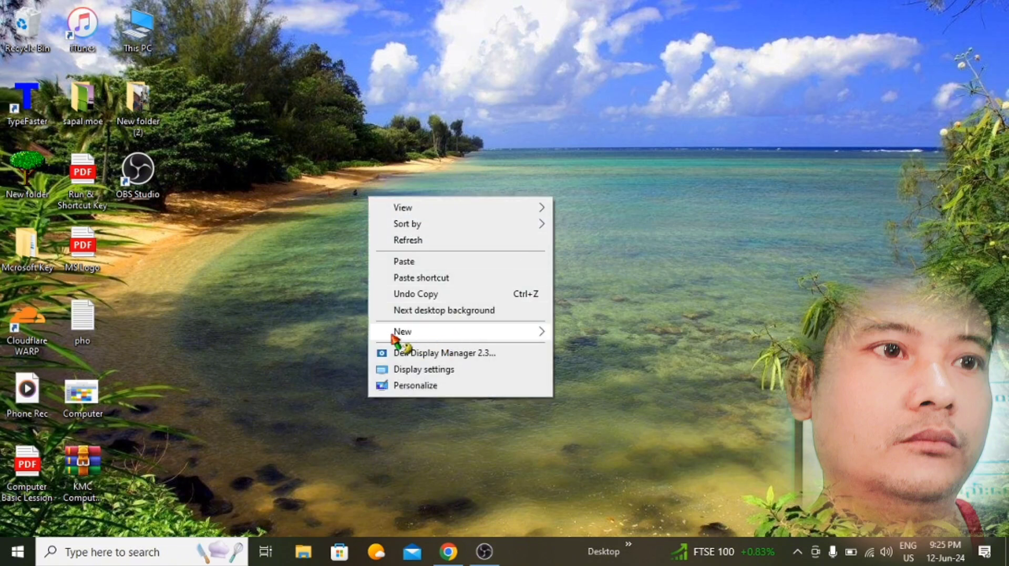
mouse_move(418, 335)
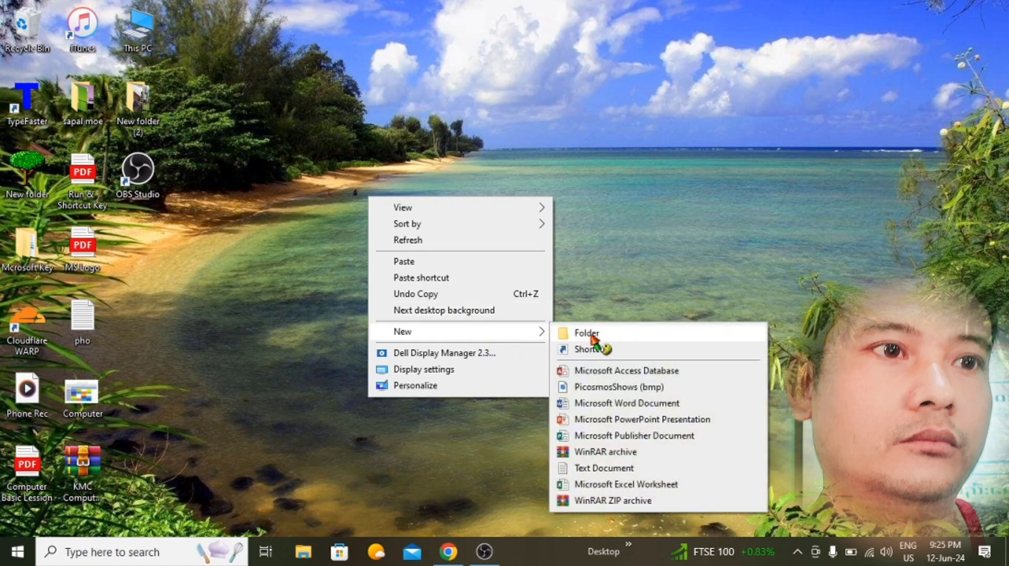
click(592, 336)
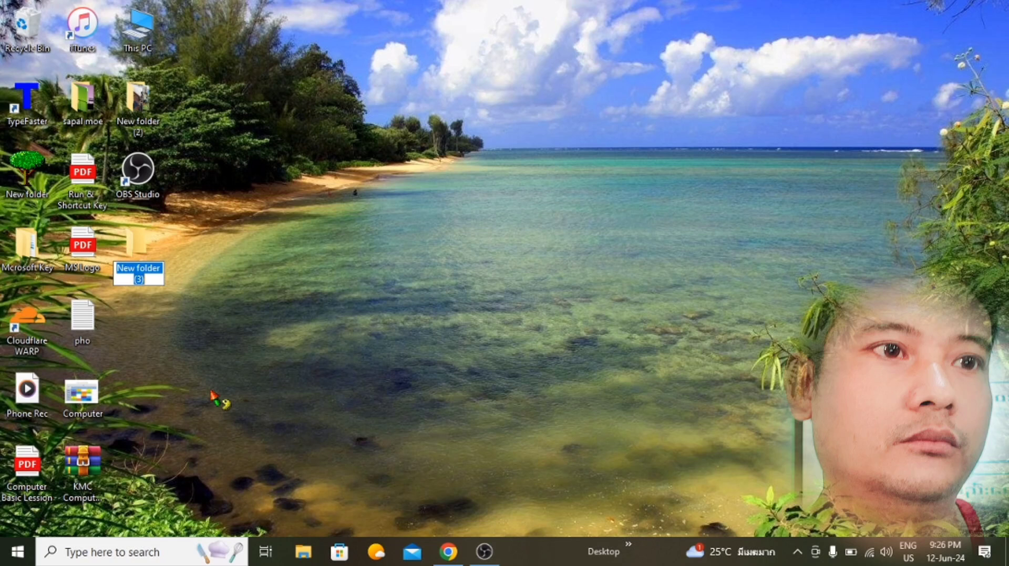
Step: Name the new desktop folder with the person's name and deselect it
text(Ko Myo)
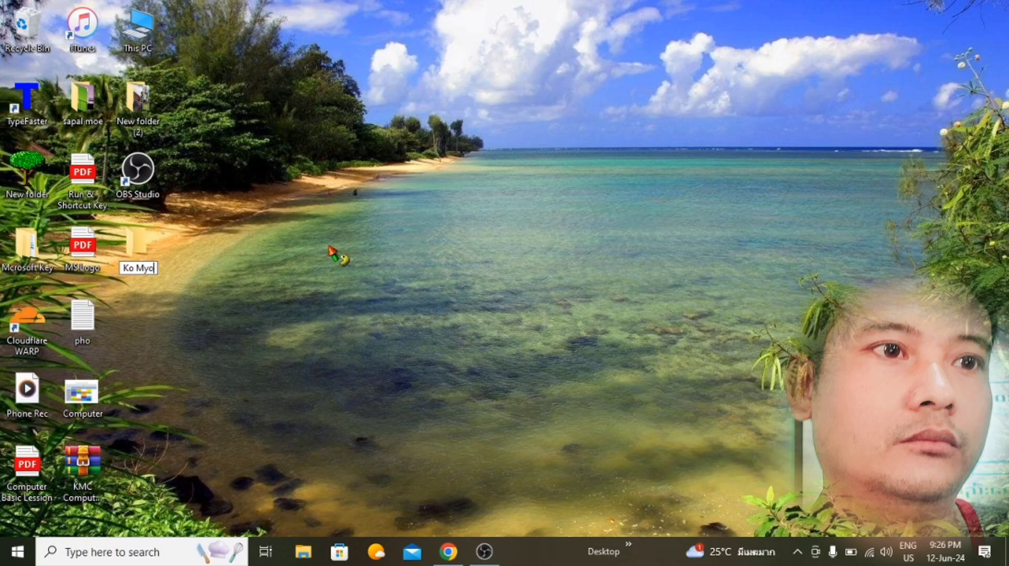
key(Return)
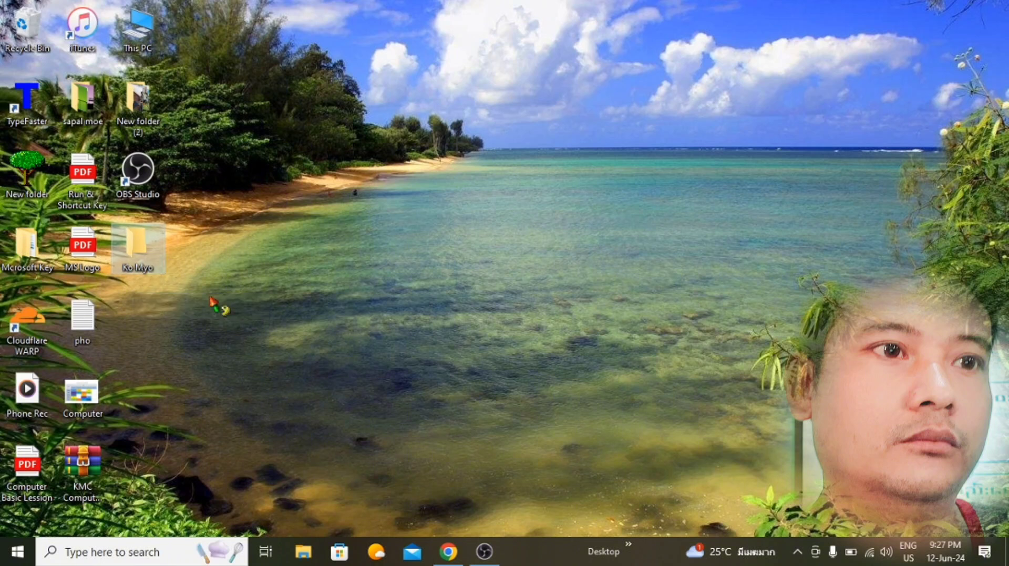
click(309, 285)
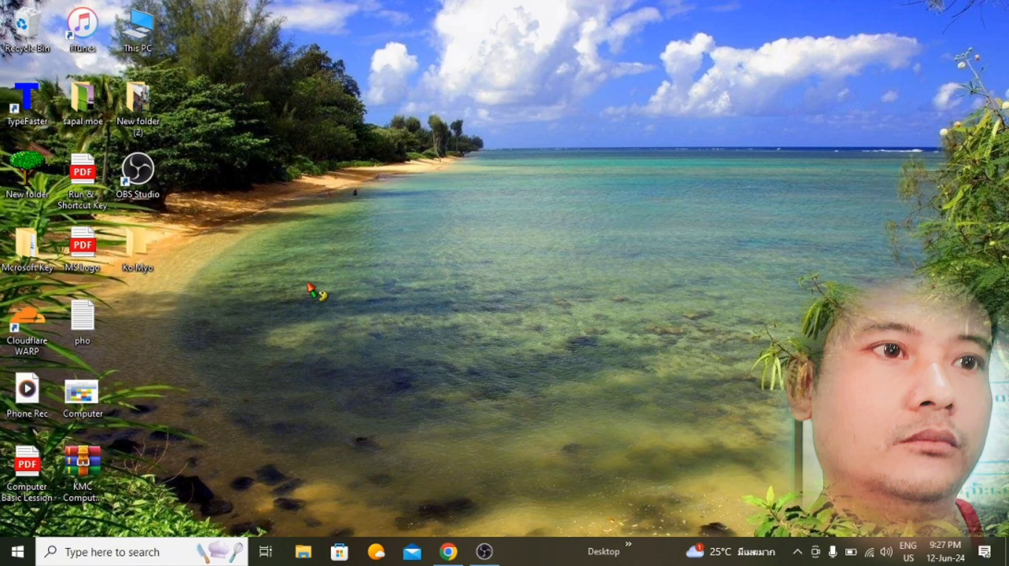
Step: Create a second new folder on the desktop
right_click(323, 200)
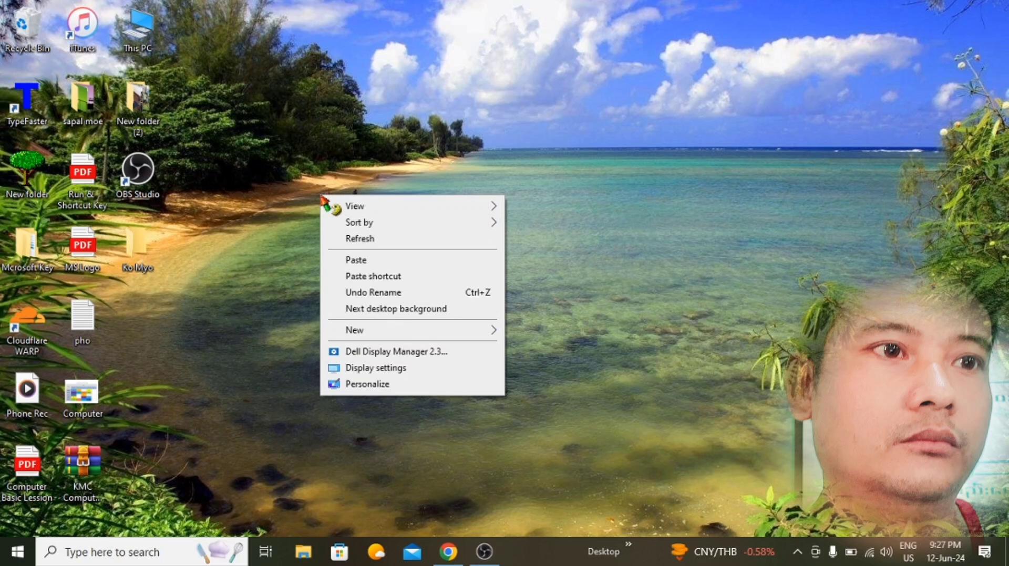
mouse_move(364, 210)
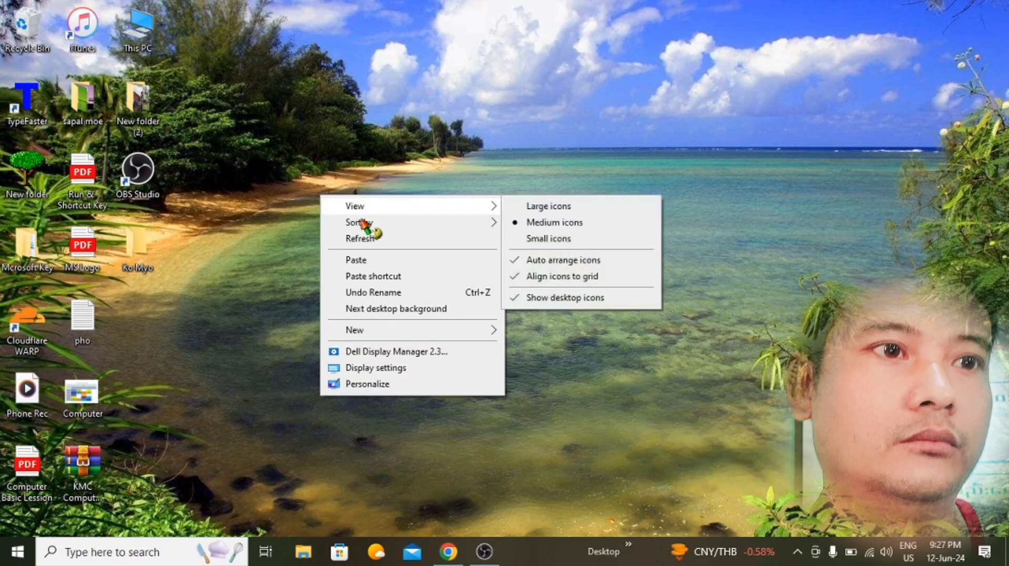
mouse_move(386, 331)
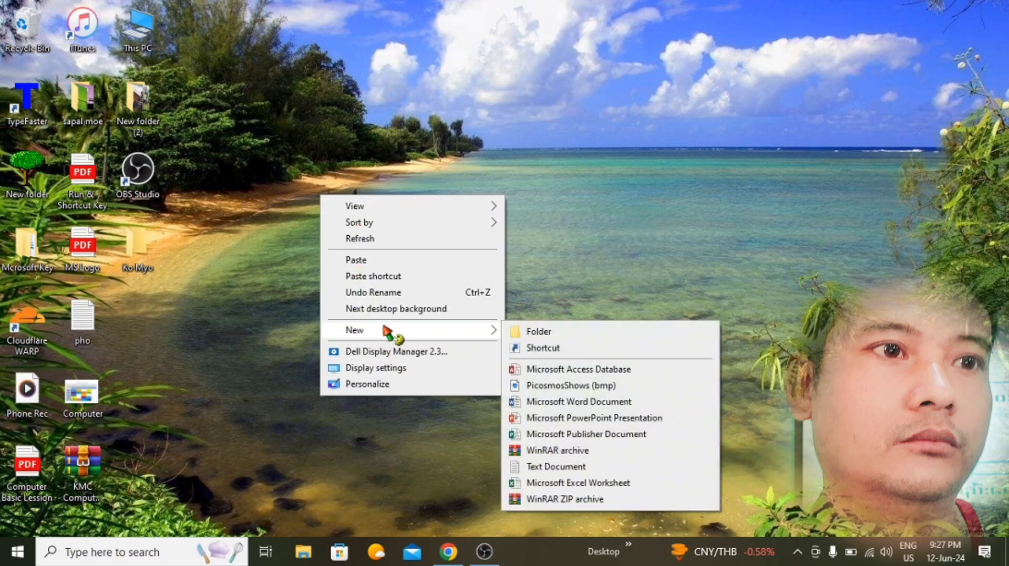
click(532, 337)
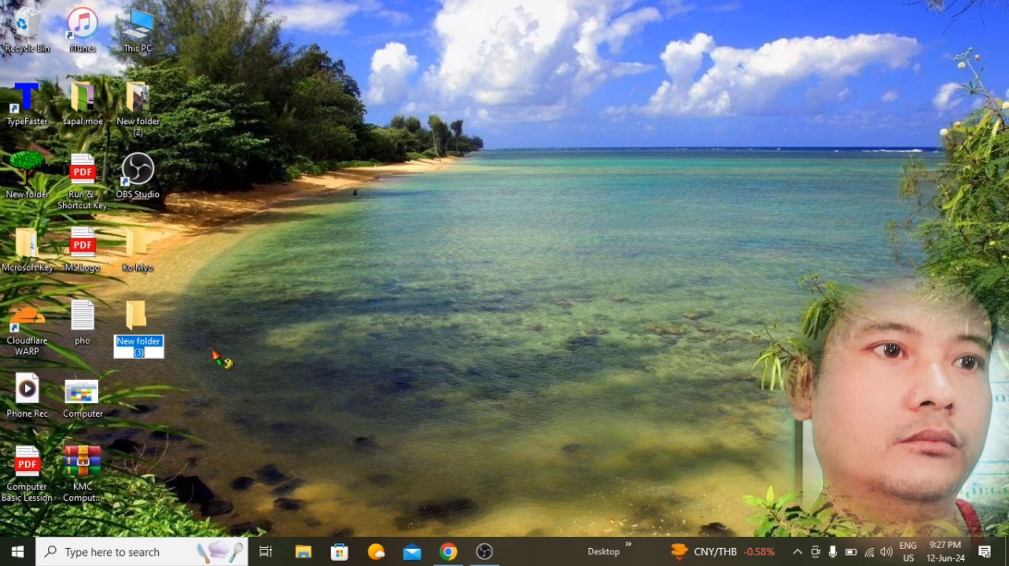
Step: Give the second folder a short person's name and clear the desktop selection
text(Myo)
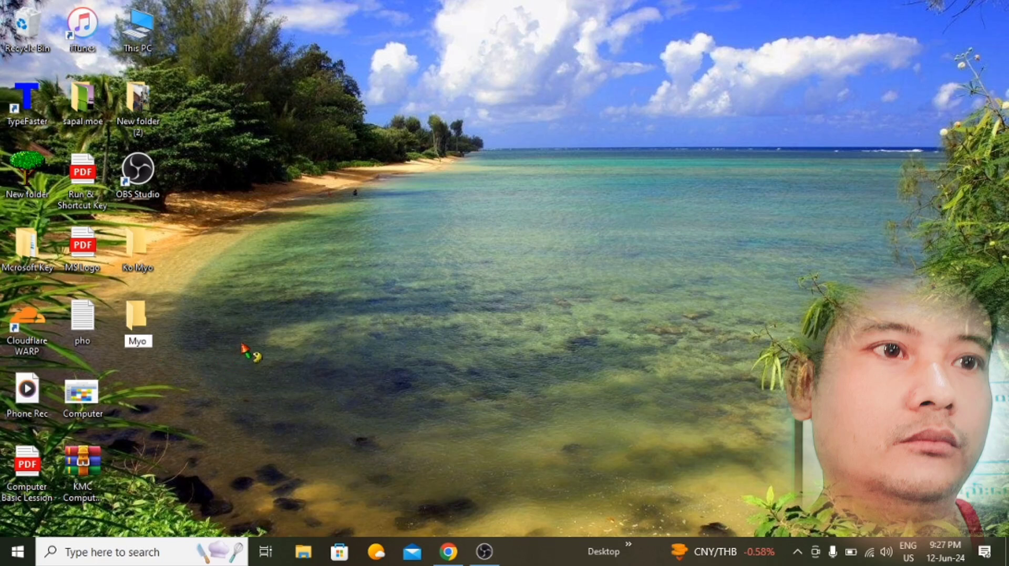
key(Return)
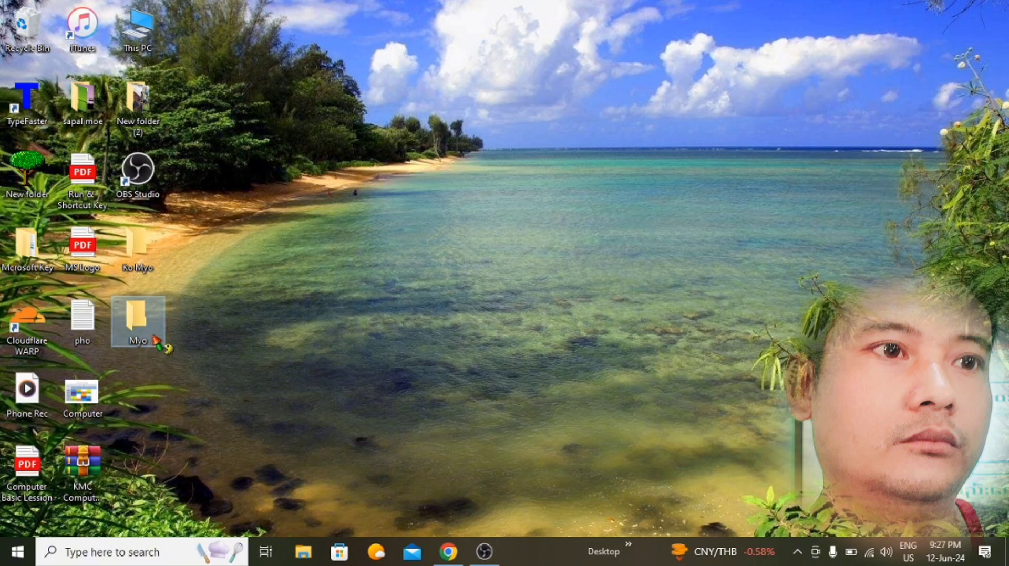
key(k)
key(o)
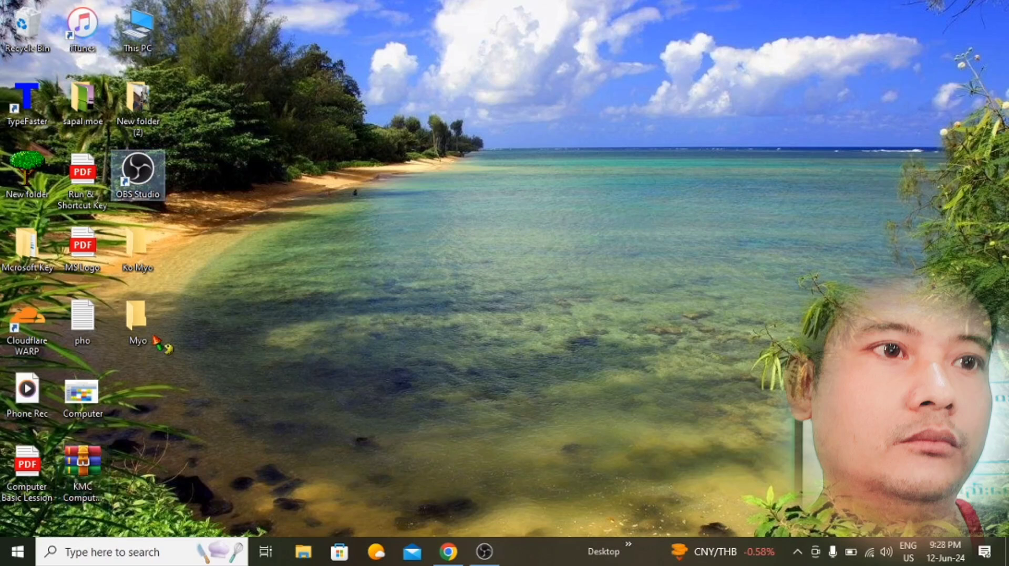
click(281, 339)
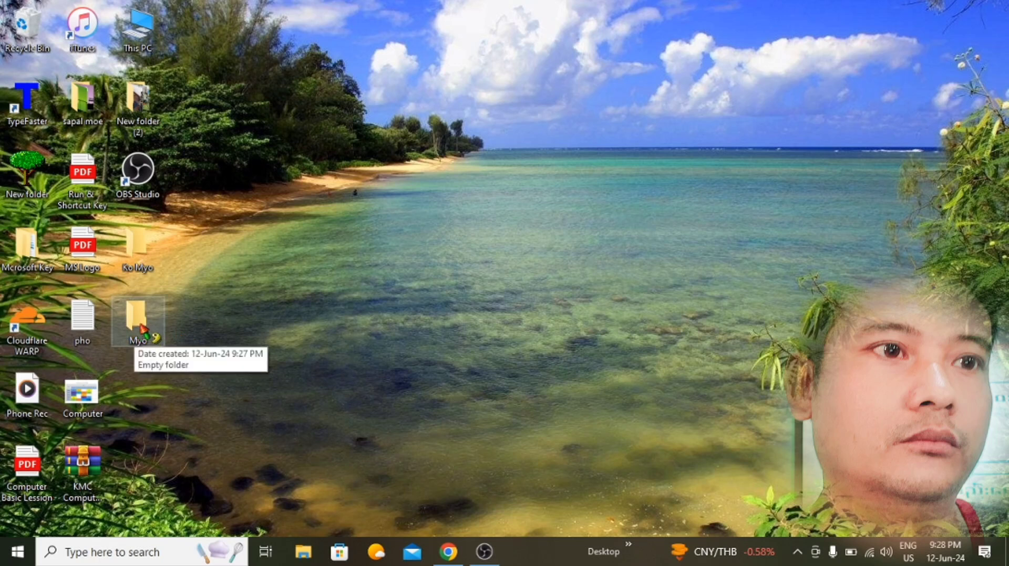
Step: Rename the second folder, appending the rest of the person's full name
right_click(143, 329)
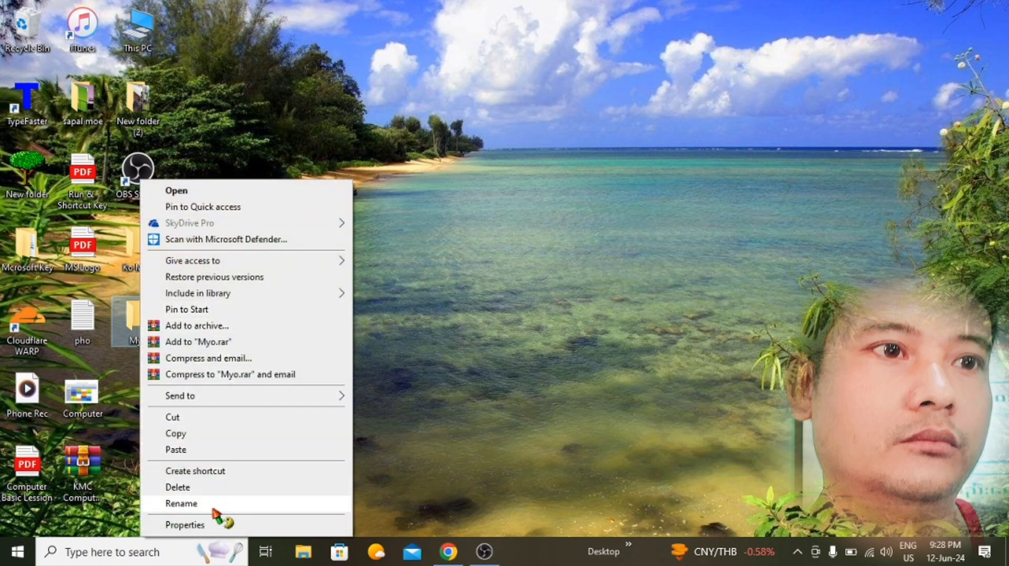
click(185, 504)
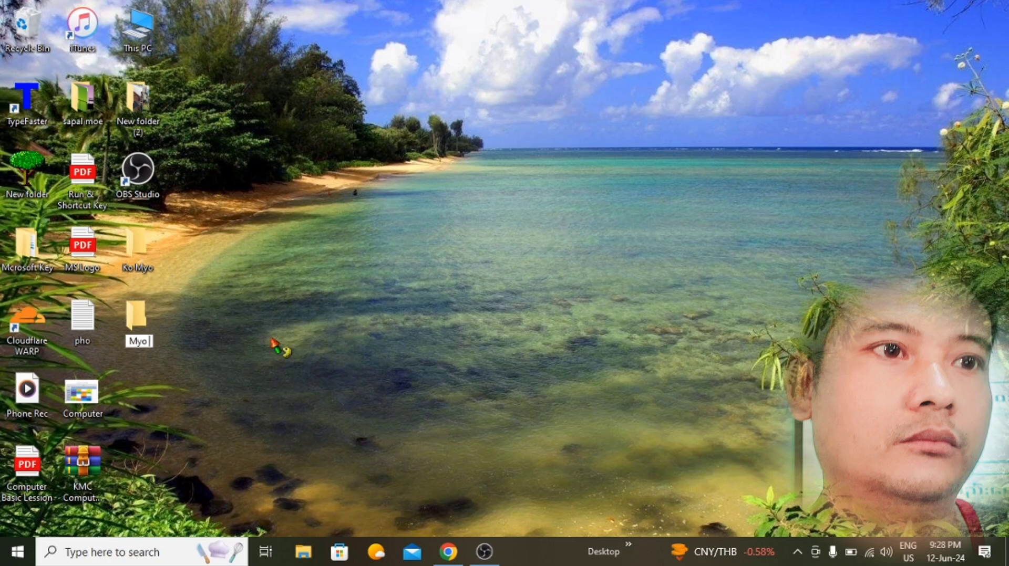
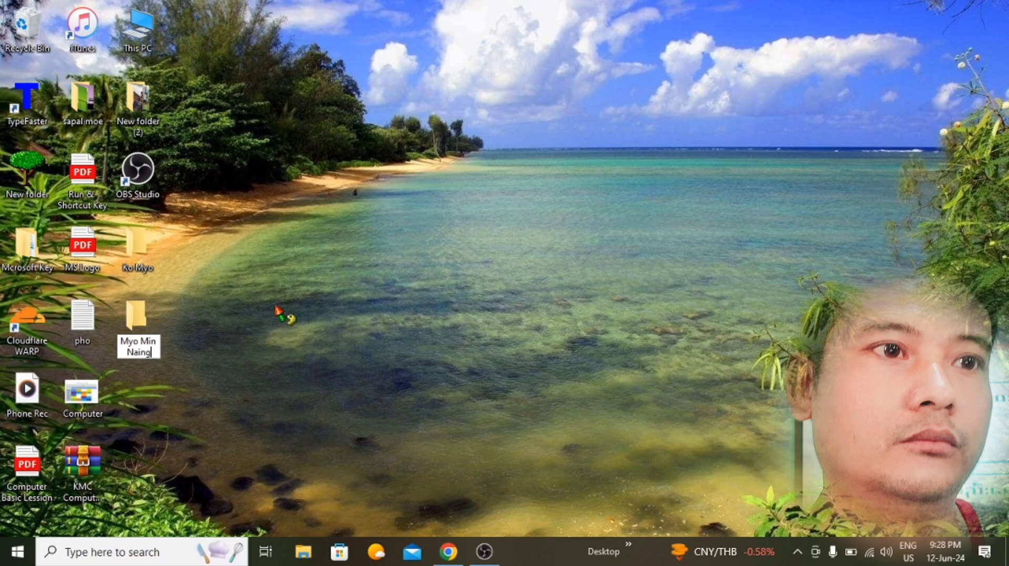
Step: Confirm the second folder's full-name rename, then select the first folder
key(Return)
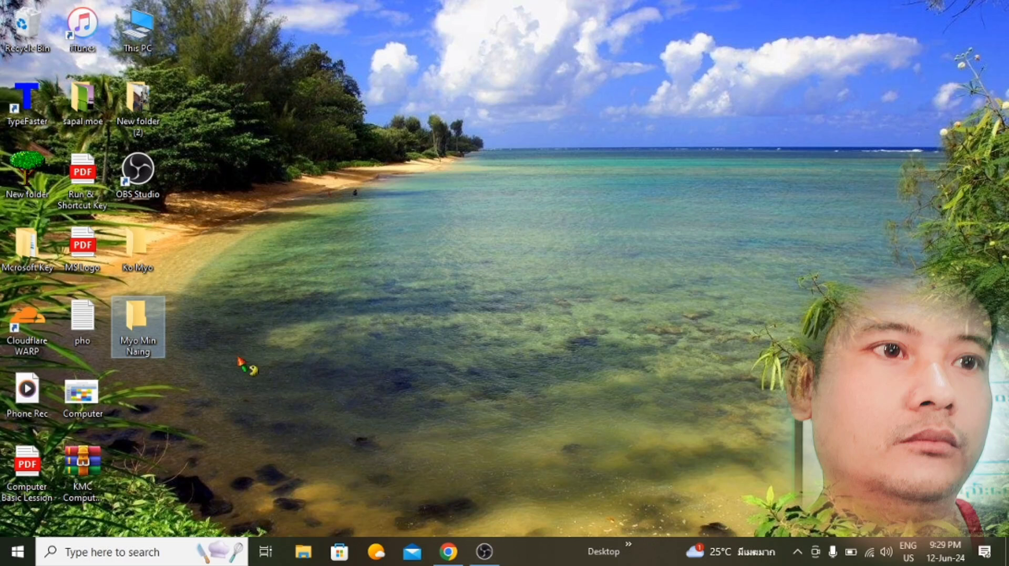
click(350, 322)
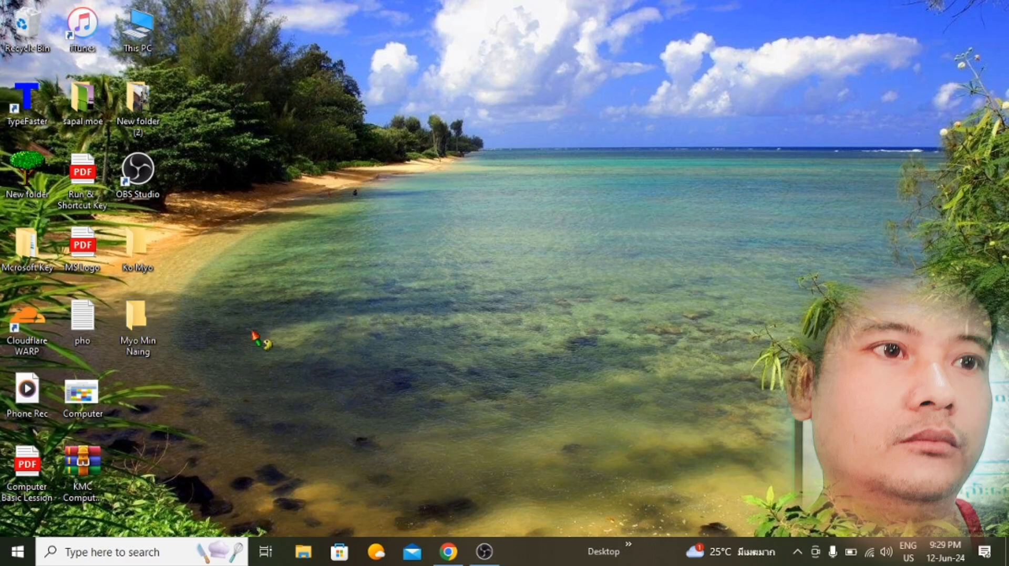
mouse_move(136, 255)
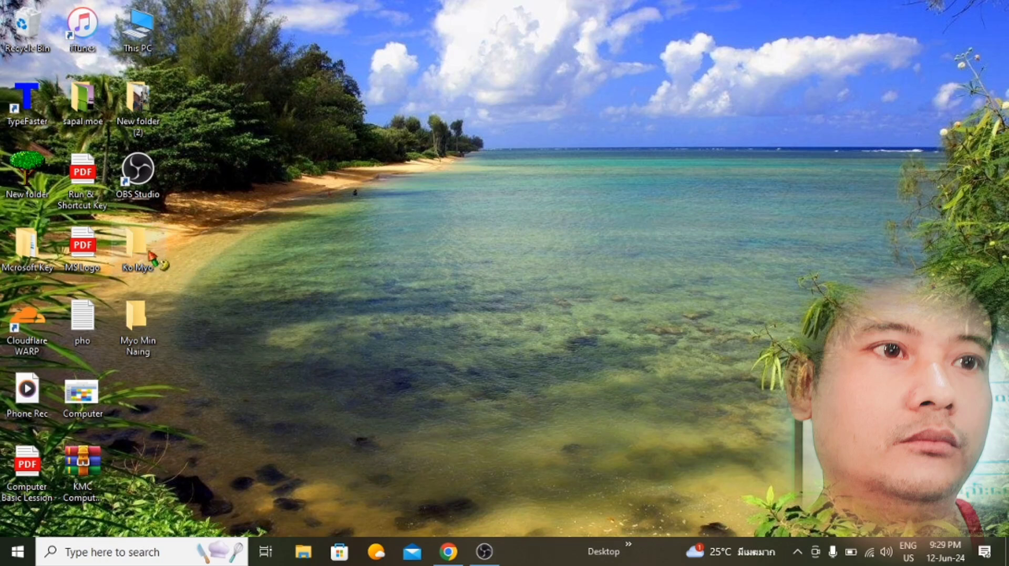
click(146, 252)
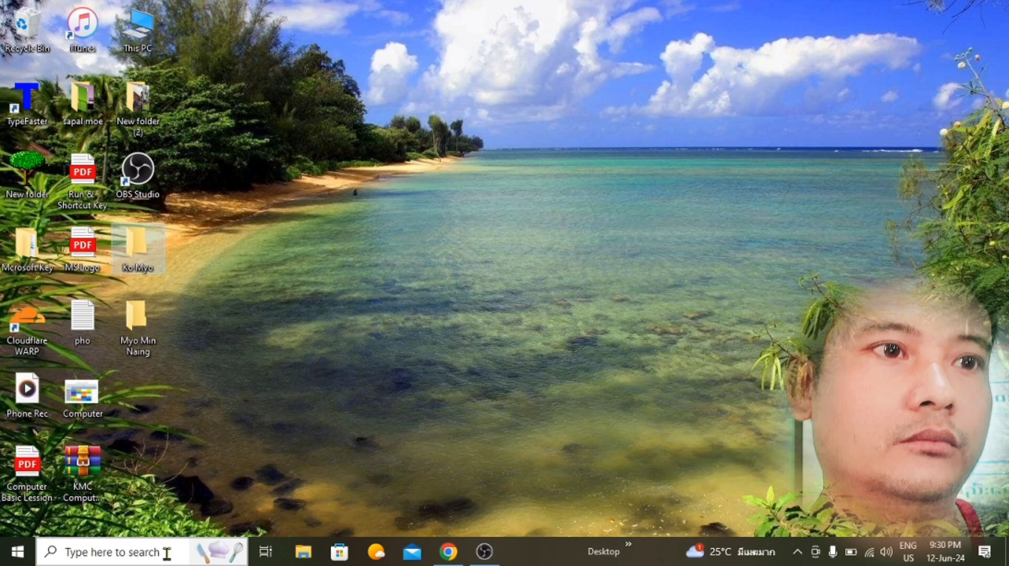
Step: Launch the On-Screen Keyboard by running the osk command
key(super+r)
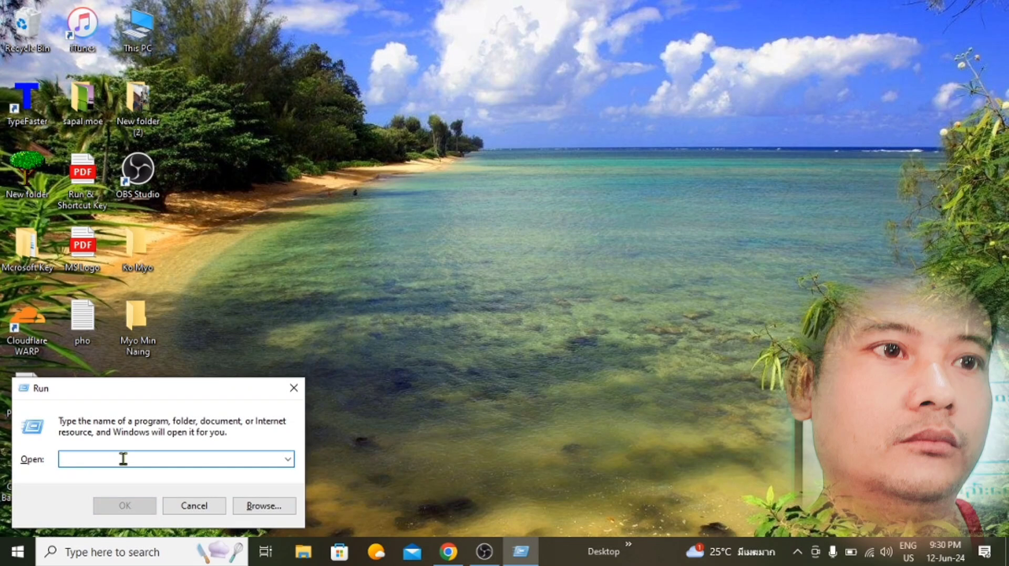
text(o)
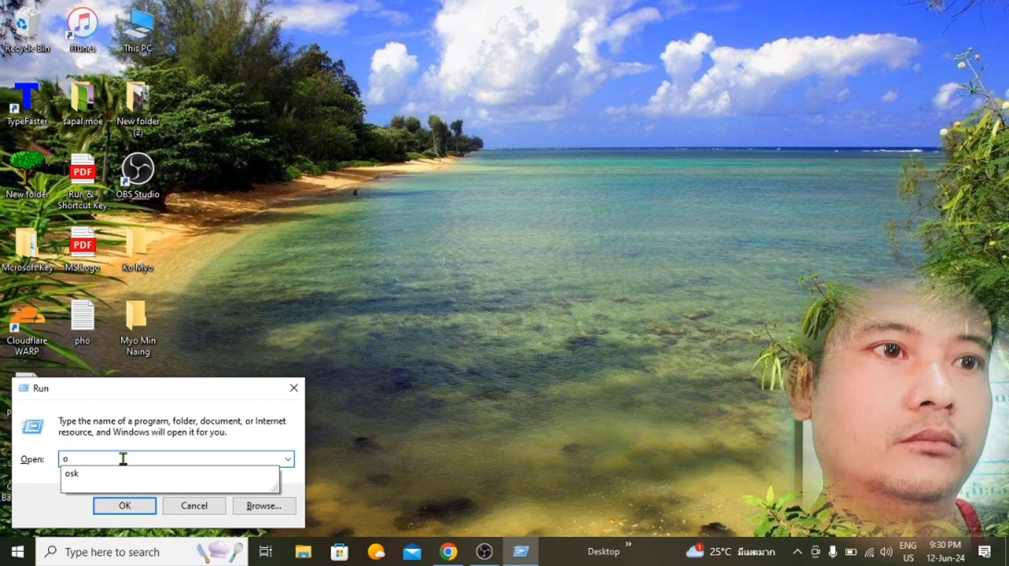
text(sk)
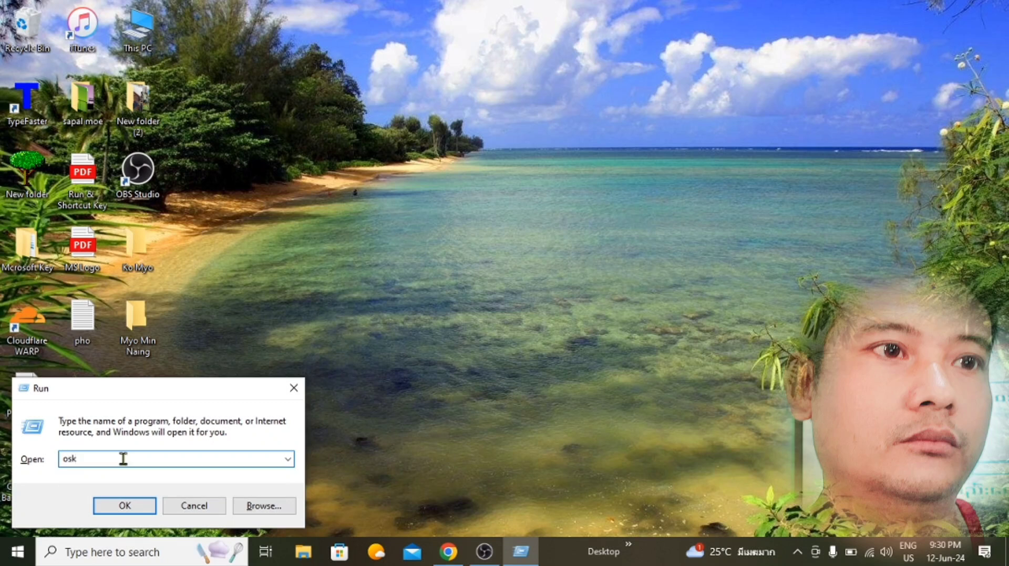
key(Return)
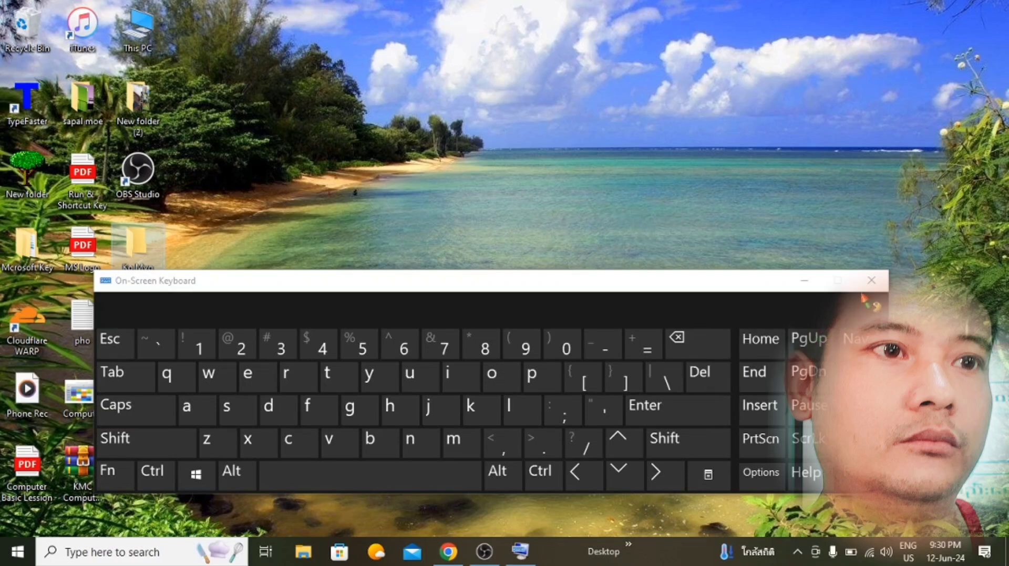
Step: Close the On-Screen Keyboard window to reveal the desktop
click(872, 282)
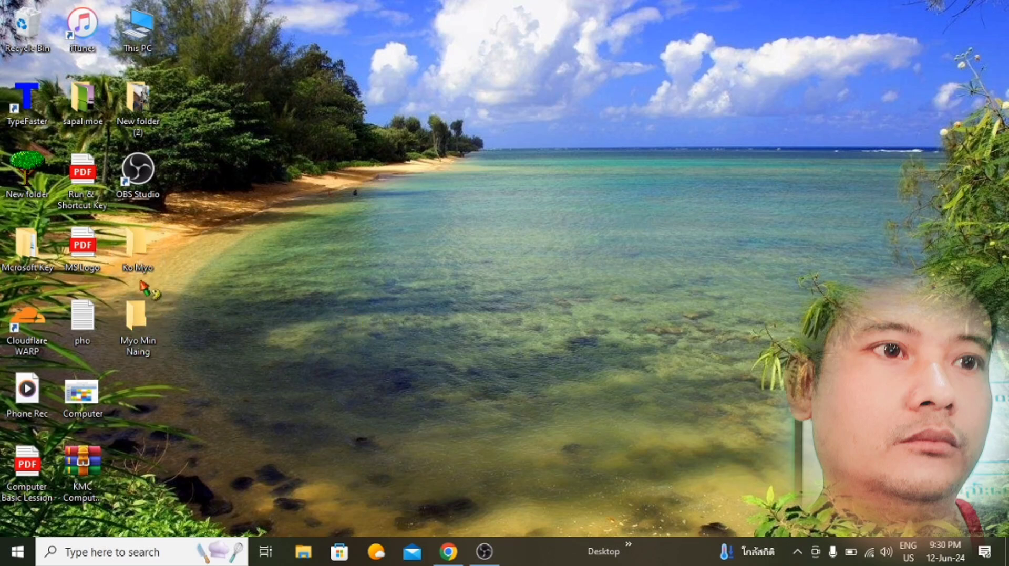
mouse_move(156, 330)
Step: Box-select both renamed desktop folders and delete them
drag(171, 223, 117, 360)
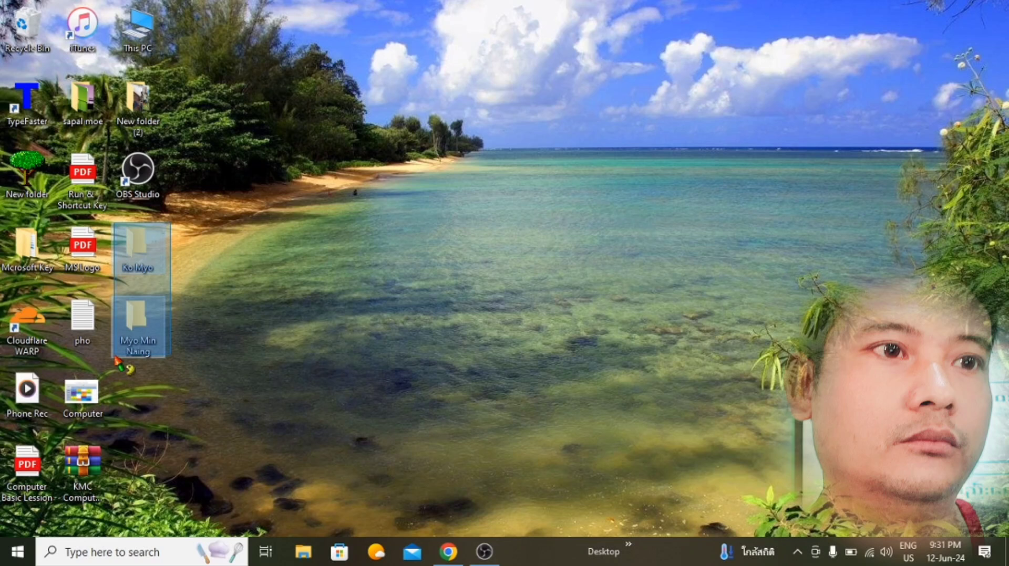
drag(117, 360, 117, 359)
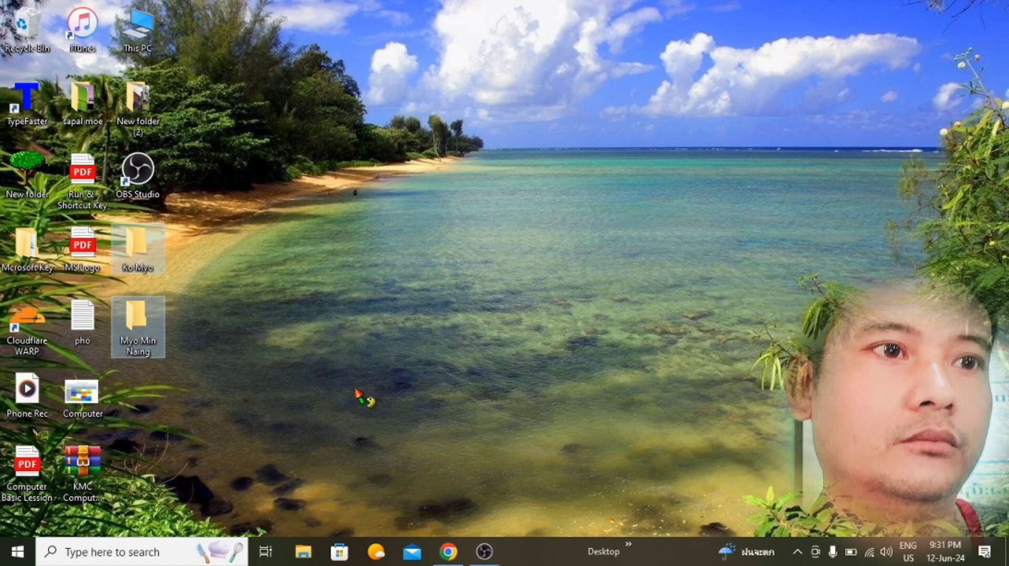
key(Delete)
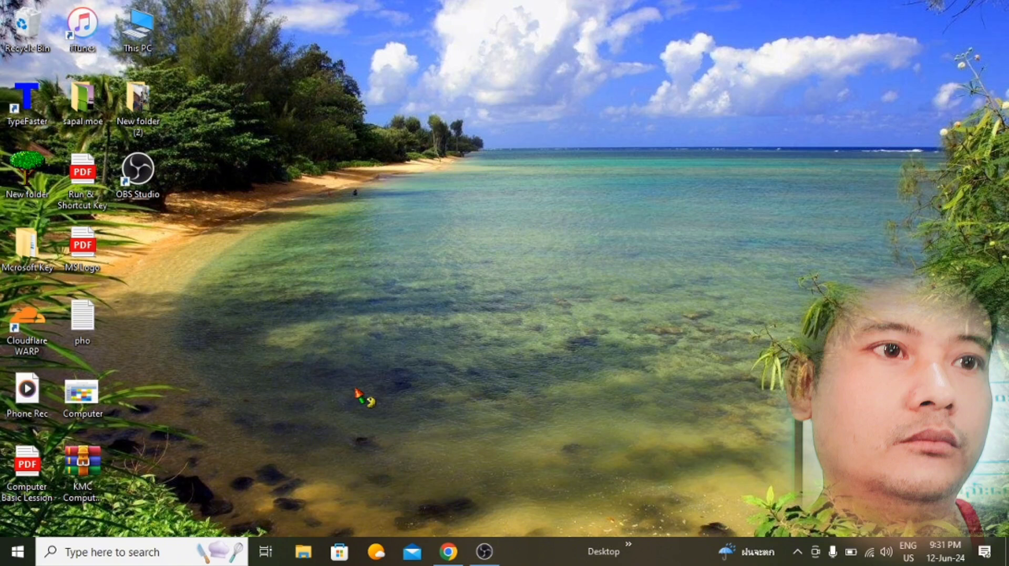